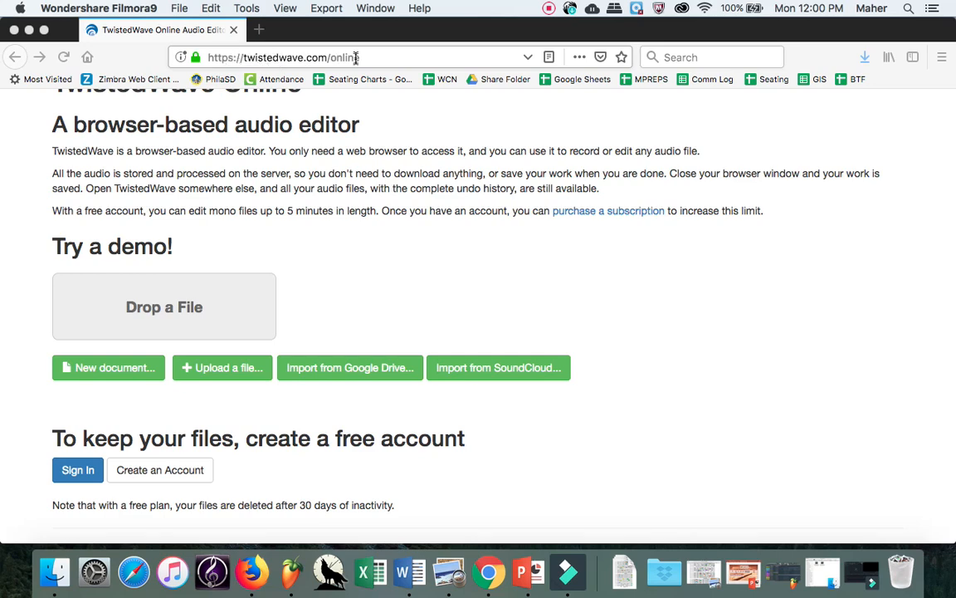
Step: Scroll the twistedwave.com/online page until the New document and Upload buttons show
{"action": "scroll", "coordinate": [293, 207], "scroll_direction": "up", "scroll_amount": 4}
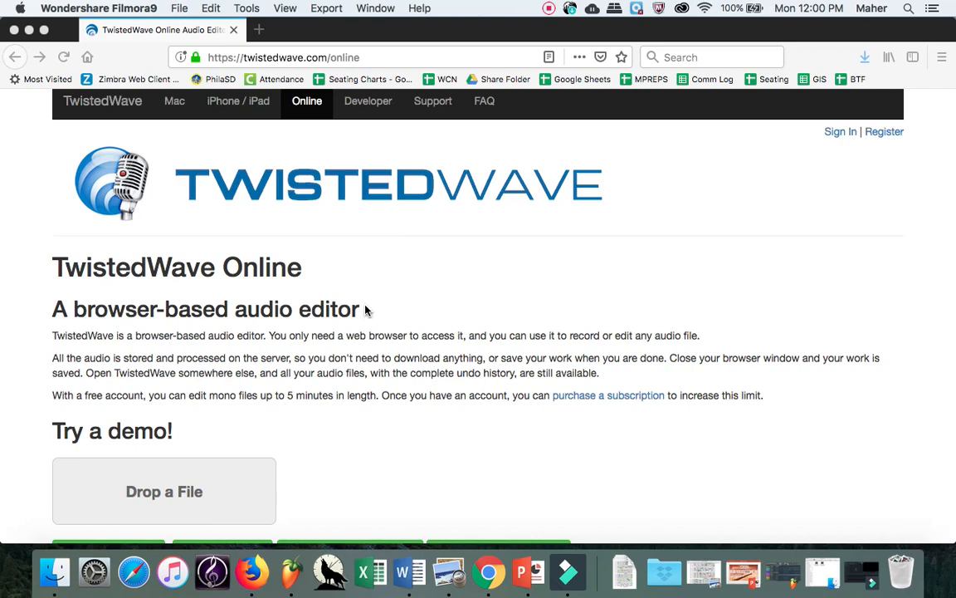
{"action": "scroll", "coordinate": [366, 310], "scroll_direction": "down", "scroll_amount": 3}
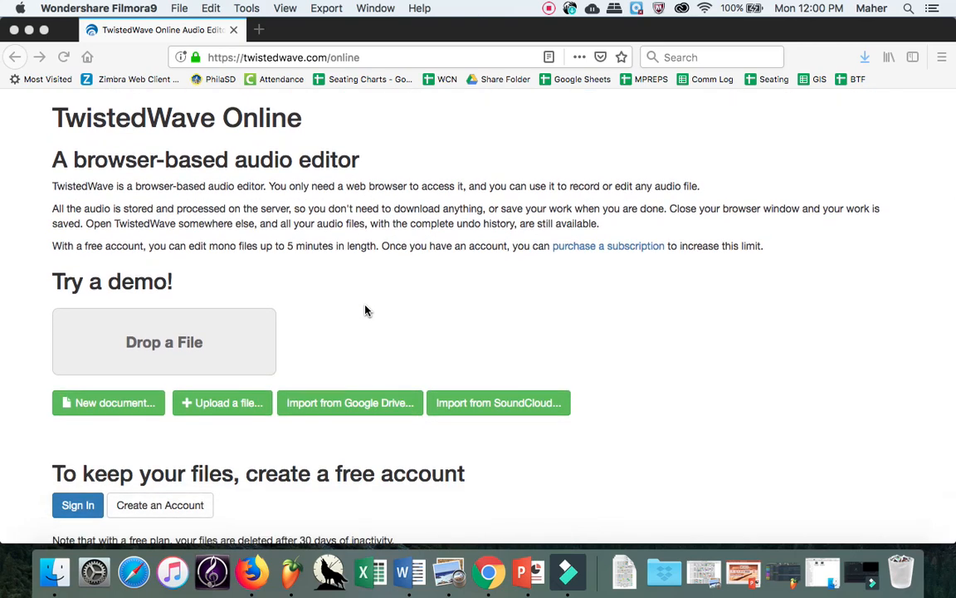
Step: Start a new blank untitled document and enlarge the editor window
{"action": "left_click", "coordinate": [122, 404]}
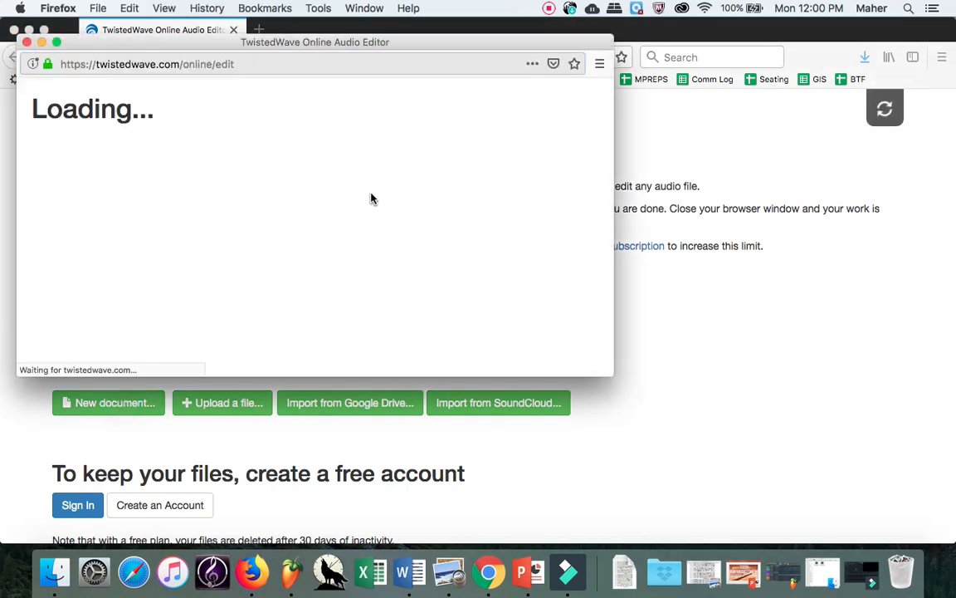
{"action": "left_click_drag", "start_coordinate": [604, 371], "coordinate": [867, 453]}
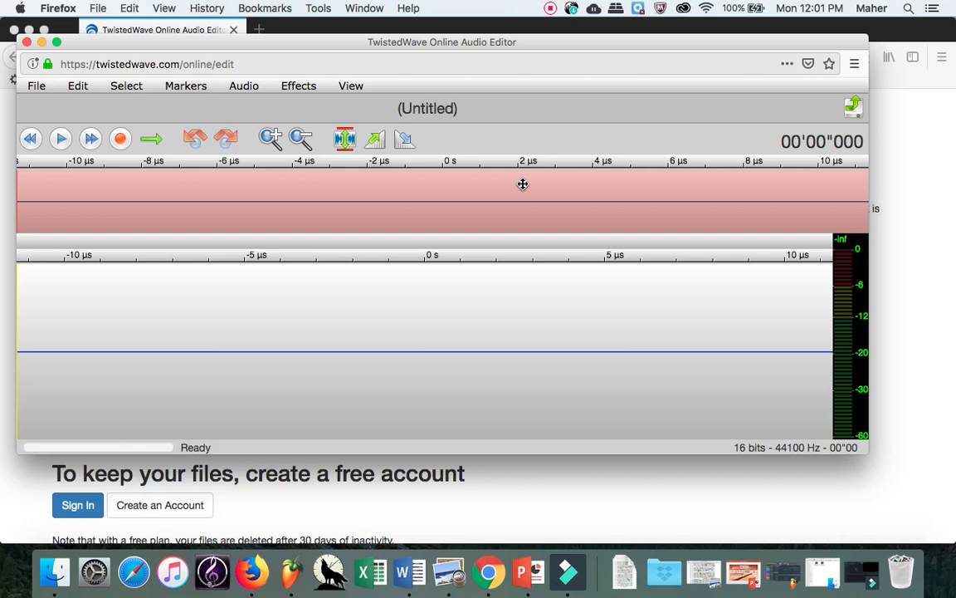
Step: Record about 12 seconds of audio into the untitled document, then stop
{"action": "left_click", "coordinate": [121, 139]}
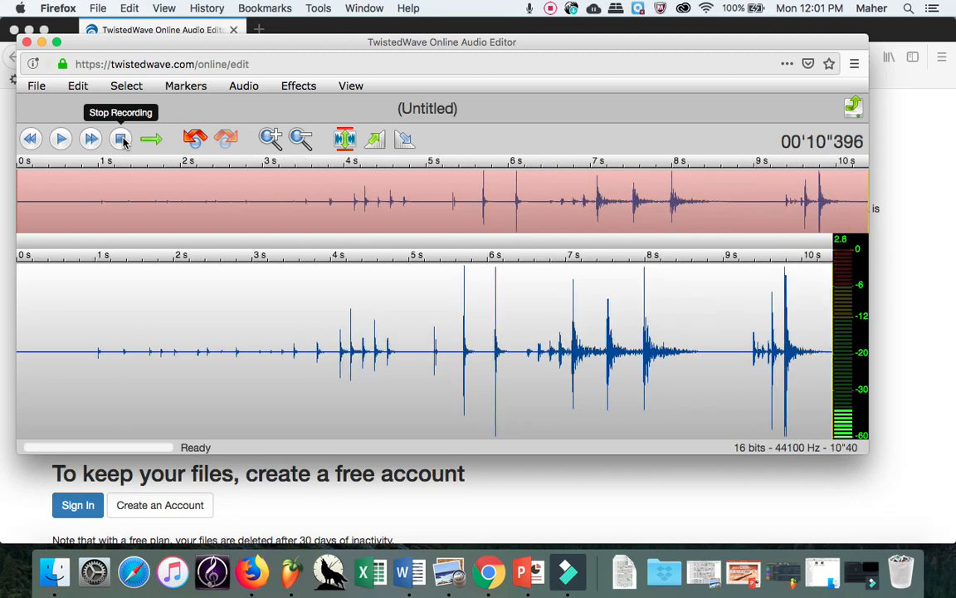
{"action": "left_click", "coordinate": [122, 141]}
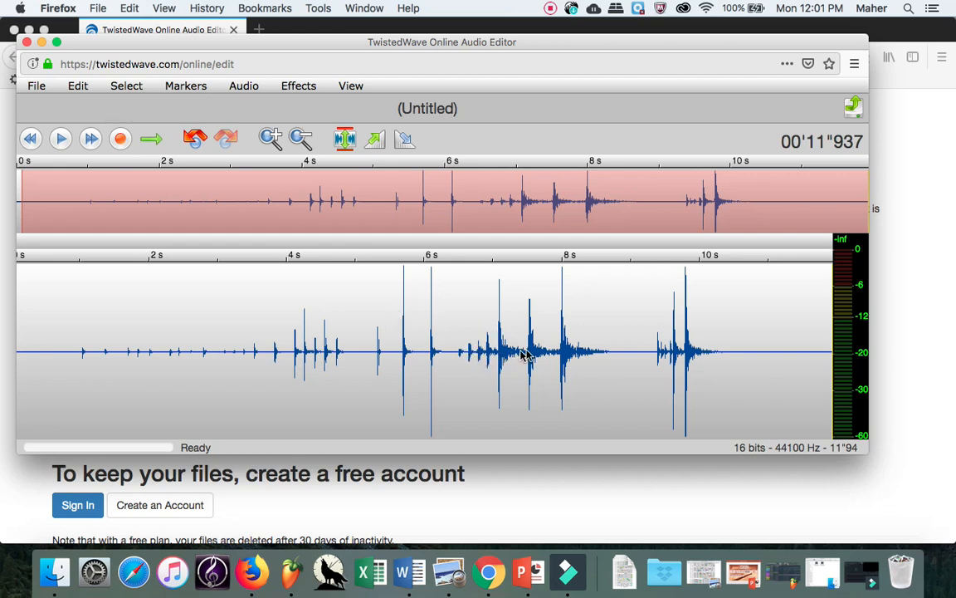
Step: Select and play short waveform regions near 7.5 s and 8 s
{"action": "left_click_drag", "start_coordinate": [528, 357], "coordinate": [545, 357]}
{"action": "key", "text": "space"}
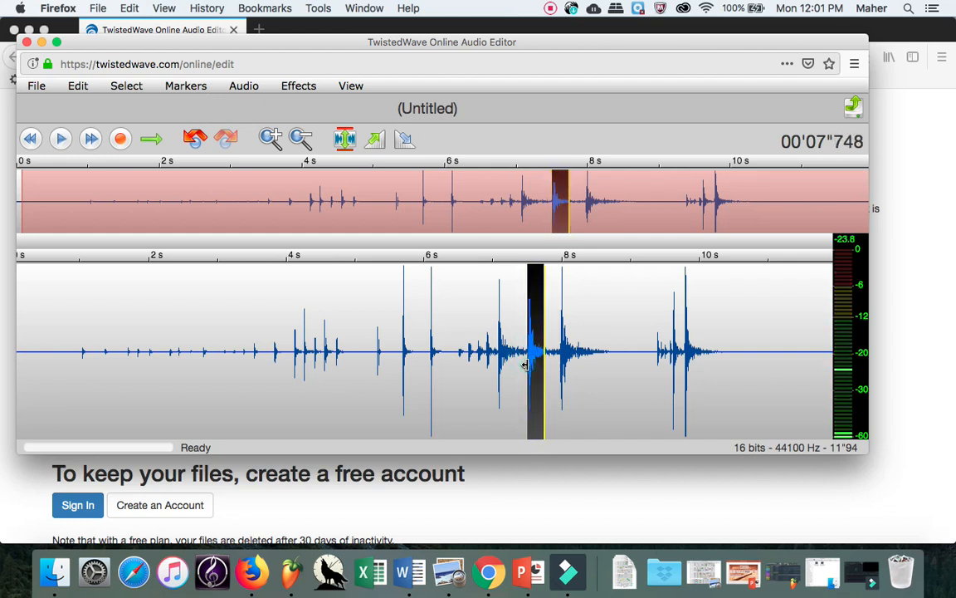
{"action": "left_click_drag", "start_coordinate": [526, 365], "coordinate": [525, 367]}
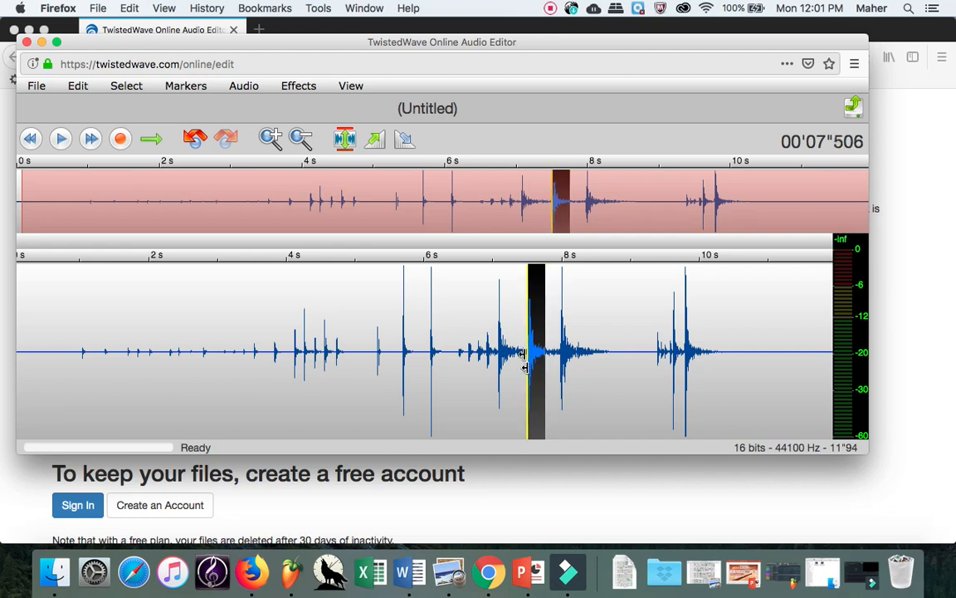
{"action": "key", "text": "space"}
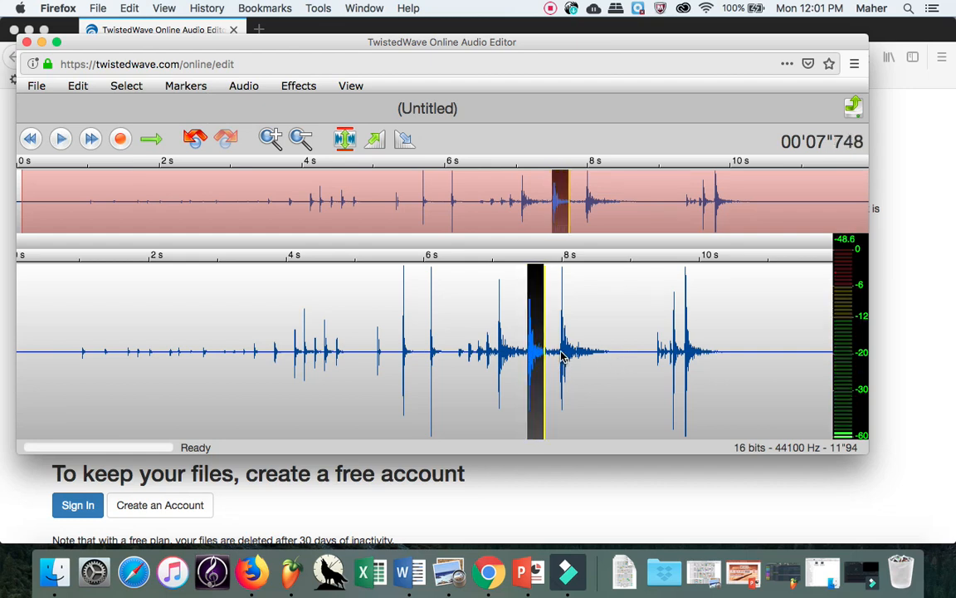
{"action": "left_click_drag", "start_coordinate": [563, 359], "coordinate": [581, 359]}
{"action": "key", "text": "space"}
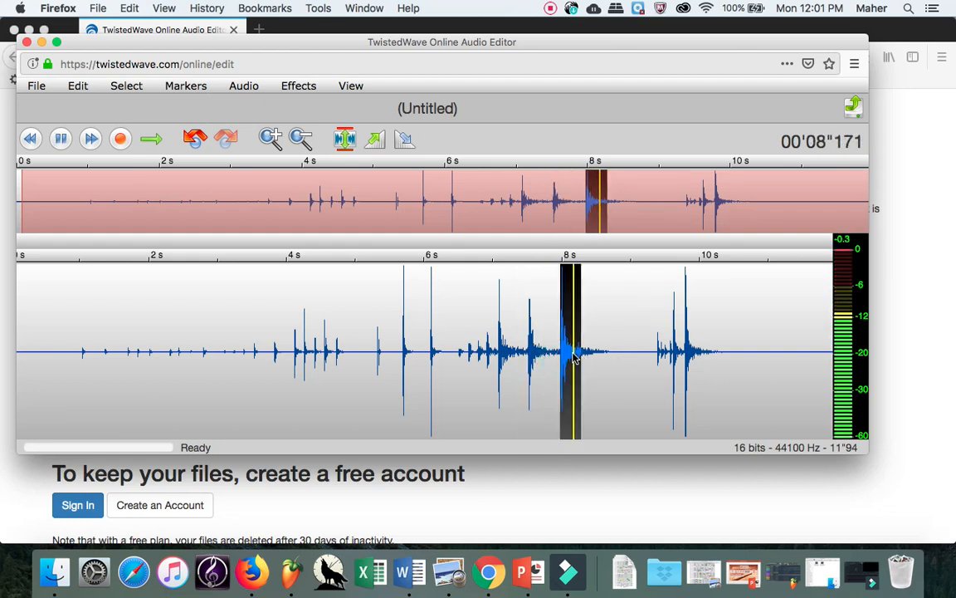
Step: Audition a short region around 6.6–6.8 s
{"action": "left_click", "coordinate": [470, 358]}
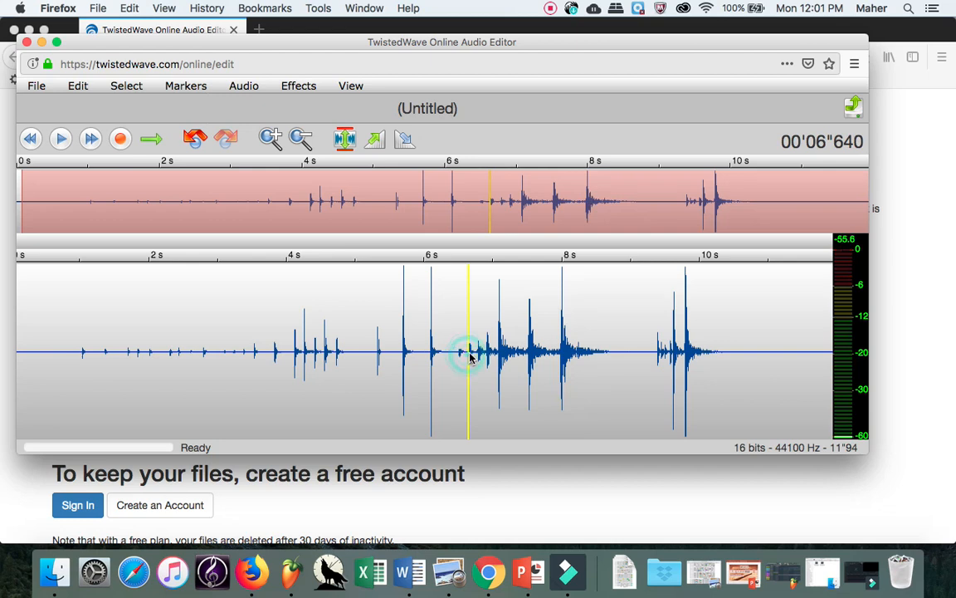
{"action": "key", "text": "space"}
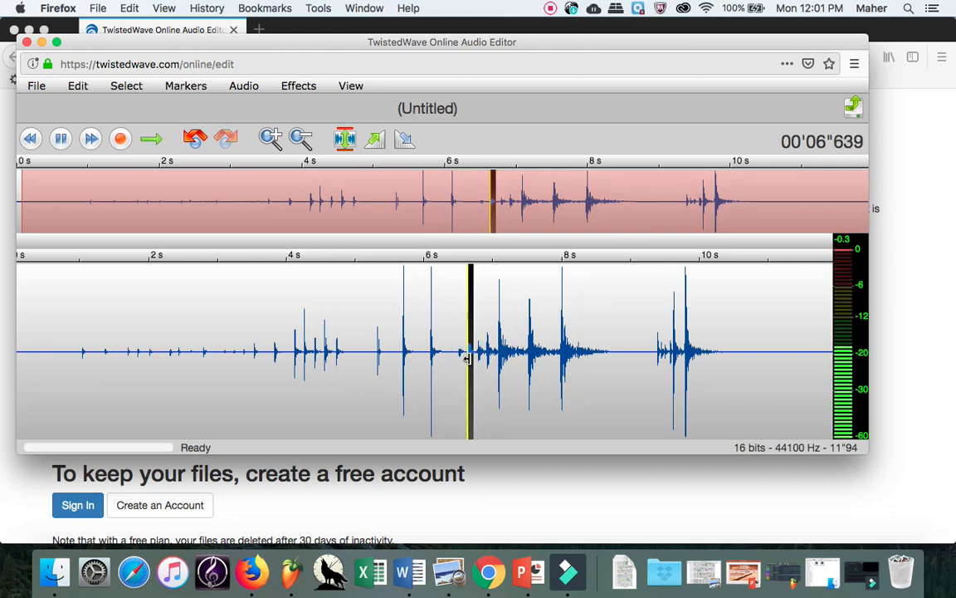
{"action": "left_click", "coordinate": [470, 359]}
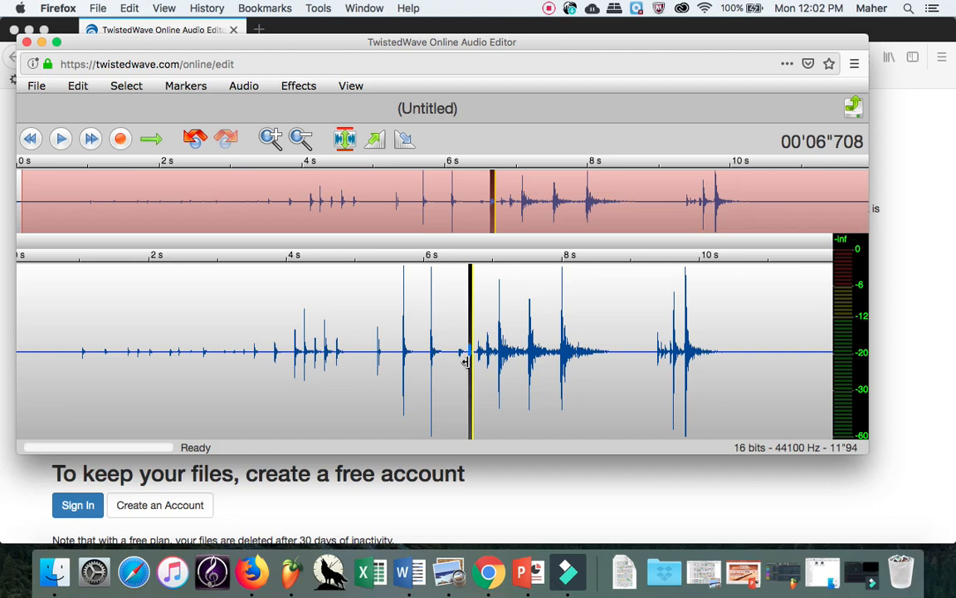
{"action": "key", "text": "space"}
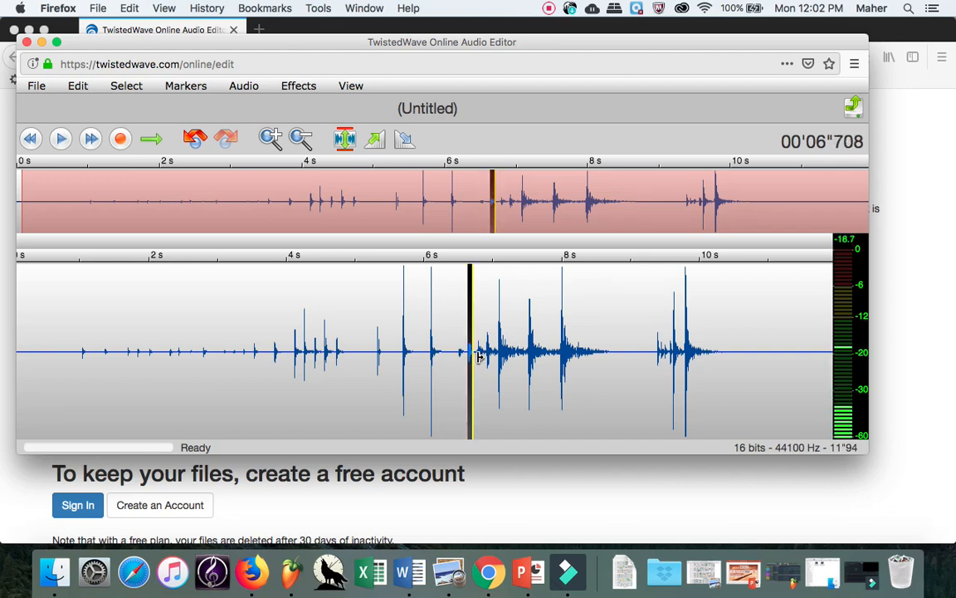
{"action": "left_click_drag", "start_coordinate": [474, 359], "coordinate": [483, 358]}
Step: Select the short sound starting near 4.2 s, play it, and zoom in
{"action": "left_click", "coordinate": [340, 369]}
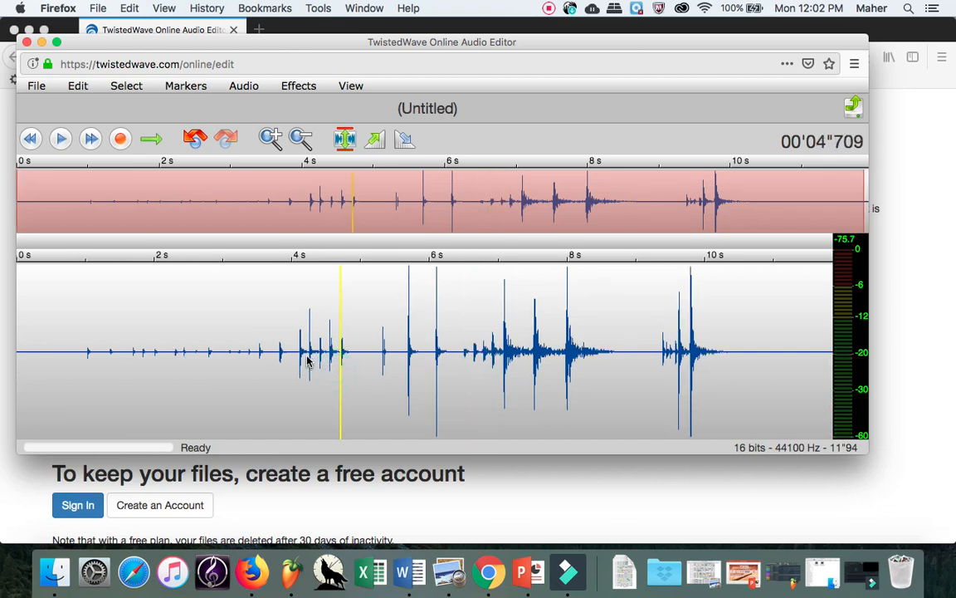
{"action": "left_click", "coordinate": [309, 355]}
{"action": "key", "text": "space"}
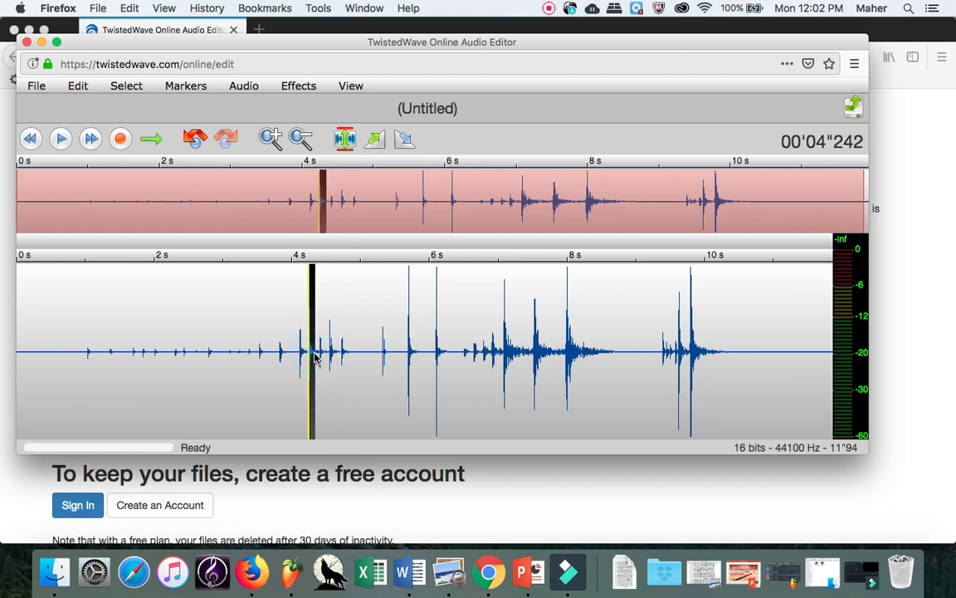
{"action": "key", "text": "space"}
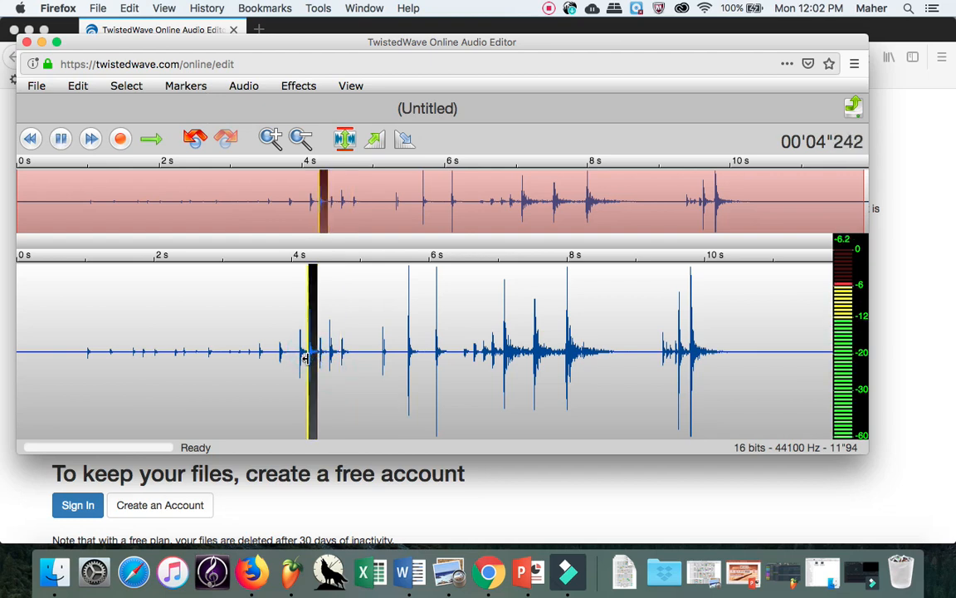
{"action": "left_click", "coordinate": [306, 358]}
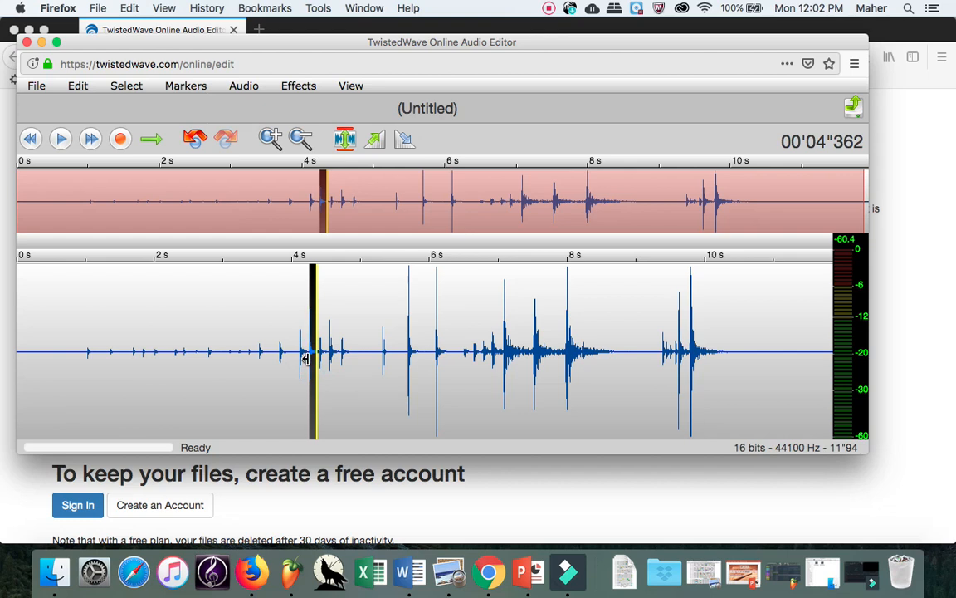
{"action": "key", "text": "space"}
{"action": "key", "text": "space"}
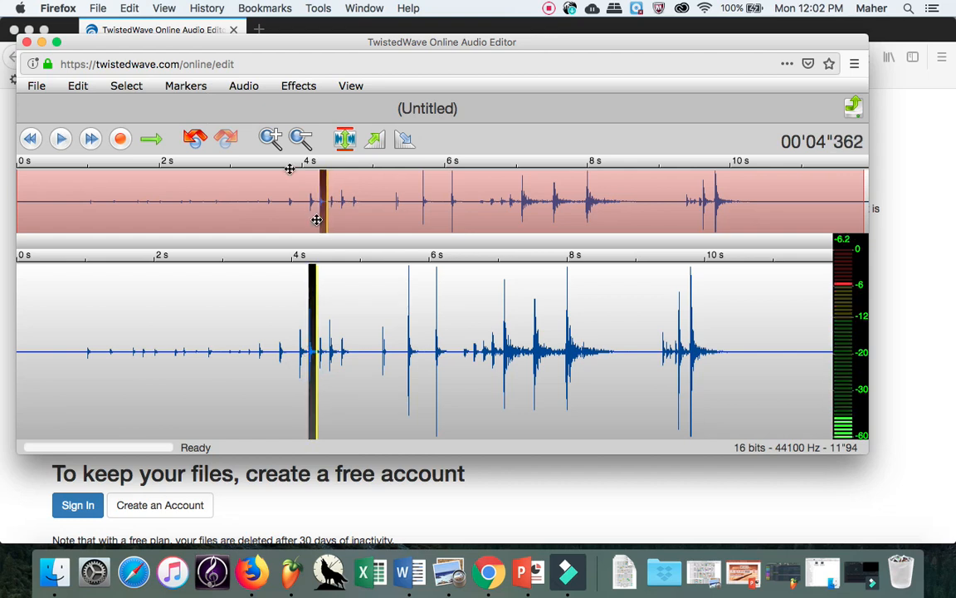
{"action": "left_click", "coordinate": [273, 138]}
Step: Zoom in twice, widen the selection to the sound's onset, and Edit > Crop to 114 ms
{"action": "left_click", "coordinate": [271, 138]}
{"action": "left_click", "coordinate": [272, 138]}
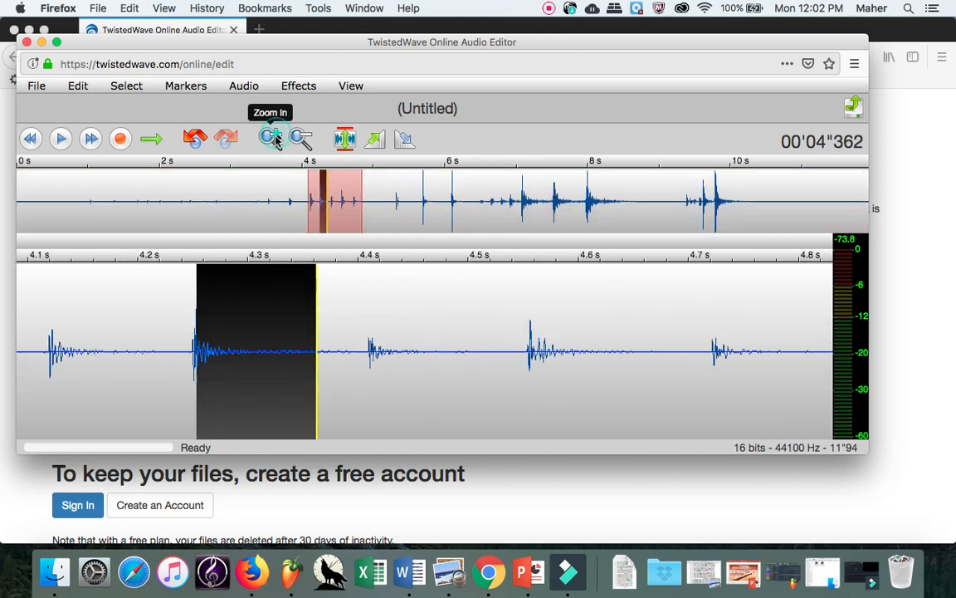
{"action": "left_click_drag", "start_coordinate": [196, 396], "coordinate": [188, 401]}
{"action": "key", "text": "space"}
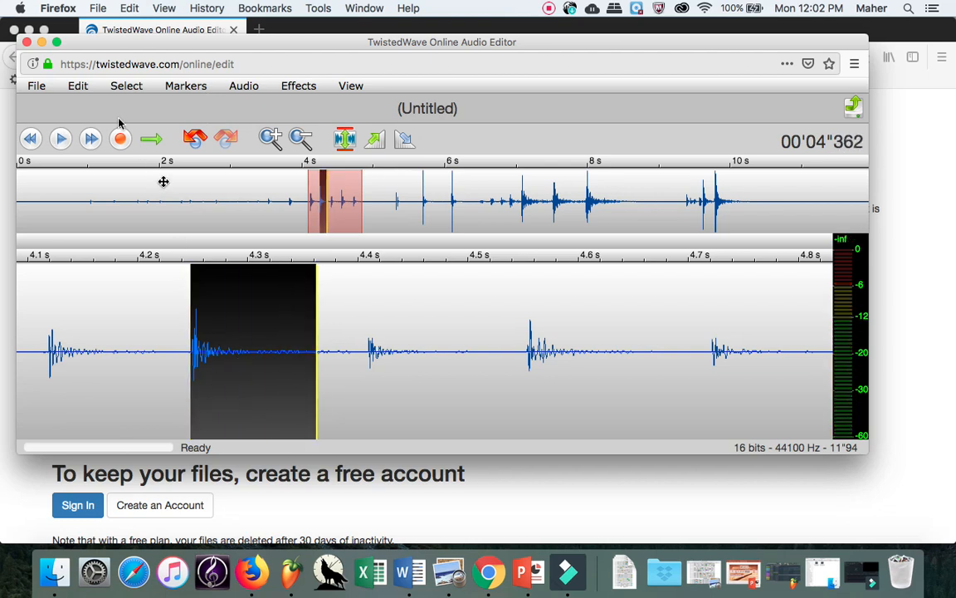
{"action": "left_click", "coordinate": [77, 86]}
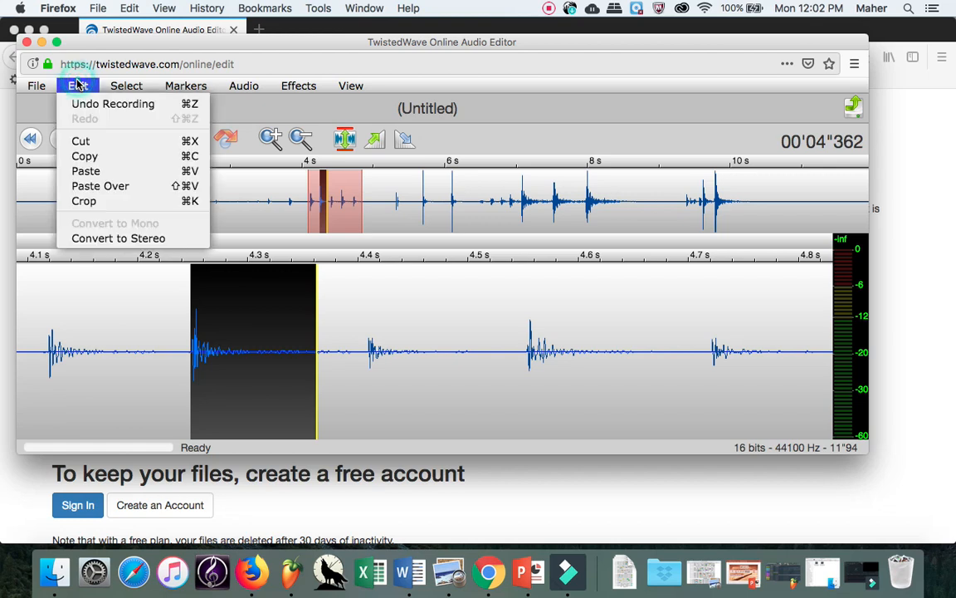
{"action": "left_click", "coordinate": [98, 200]}
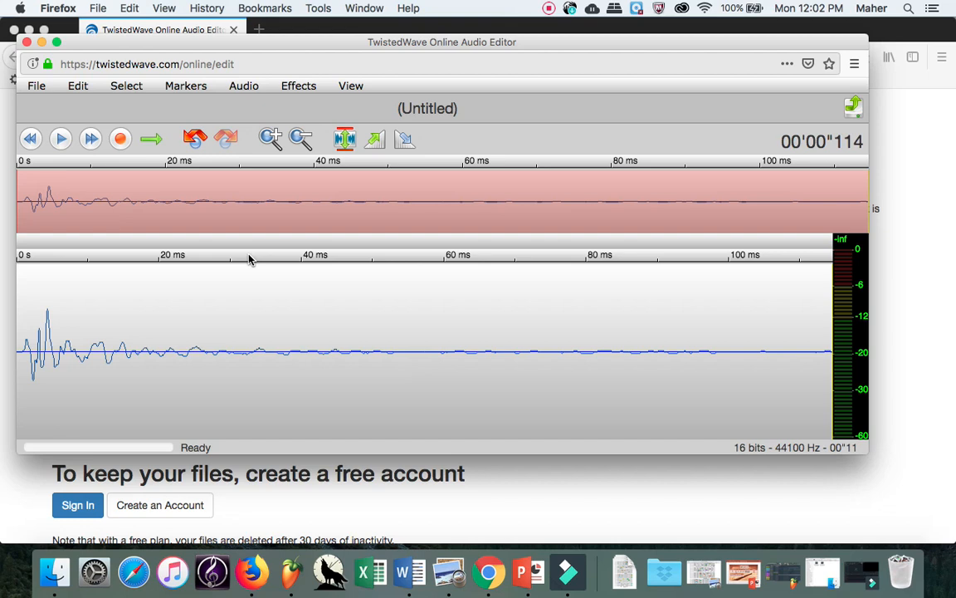
Step: Normalize the 114 ms clip to full scale and play the result
{"action": "left_click", "coordinate": [346, 139]}
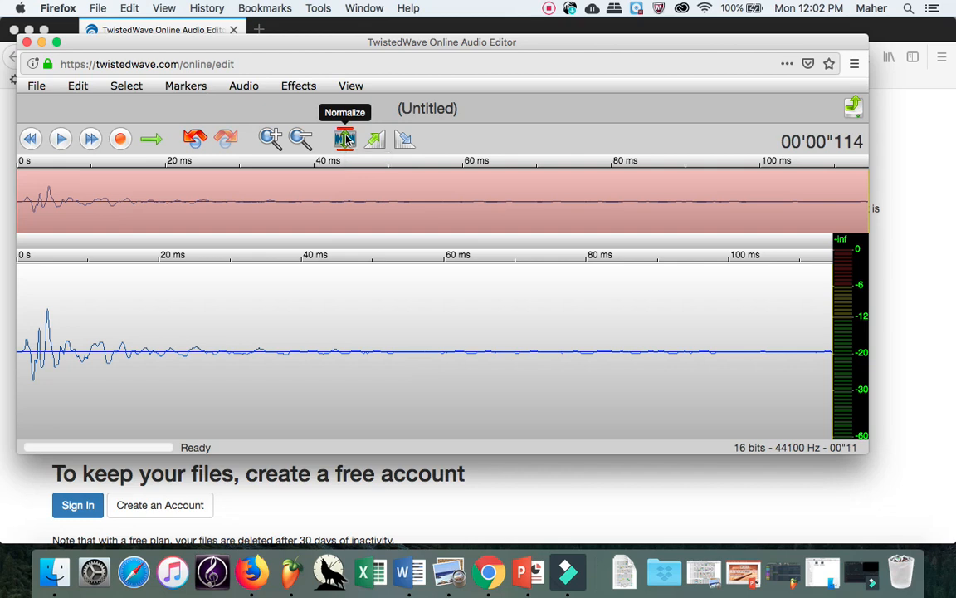
{"action": "key", "text": "space"}
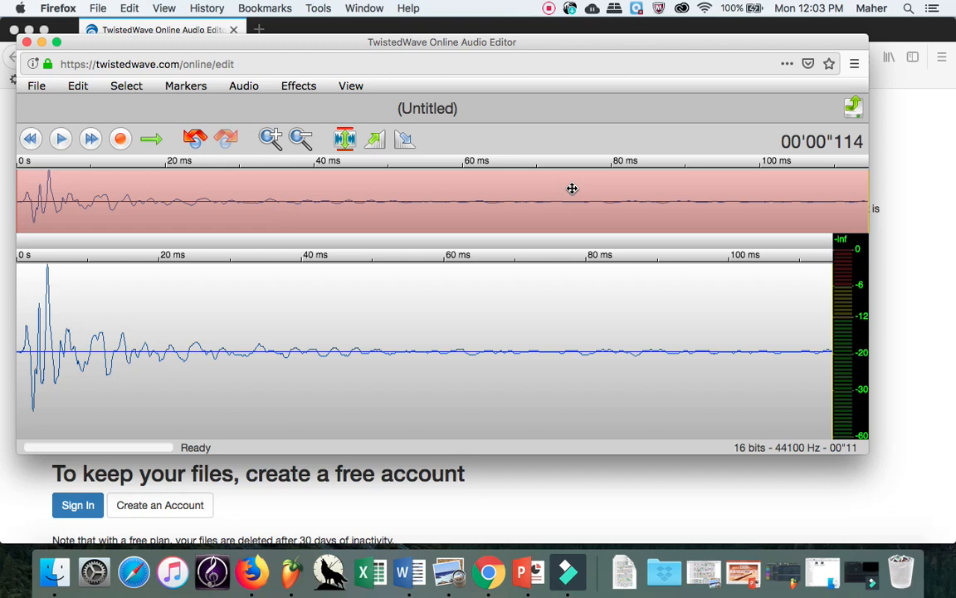
{"action": "left_click", "coordinate": [854, 107]}
Step: Send the clip to Google Drive as MP3 Audio titled 'Sample #1' with Joint Stereo on
{"action": "left_click", "coordinate": [840, 175]}
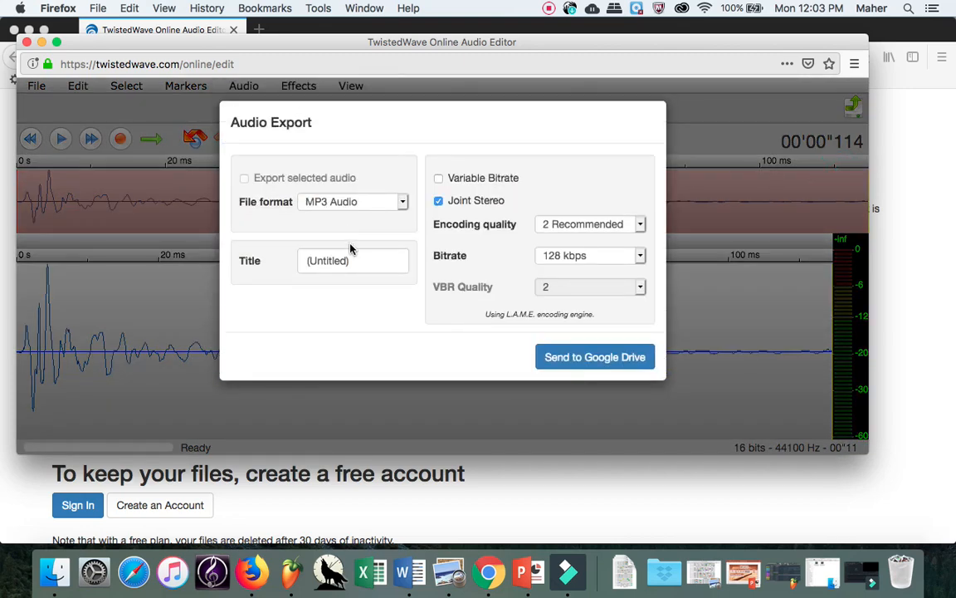
{"action": "left_click_drag", "start_coordinate": [406, 260], "coordinate": [241, 249]}
{"action": "type", "text": "Samp"}
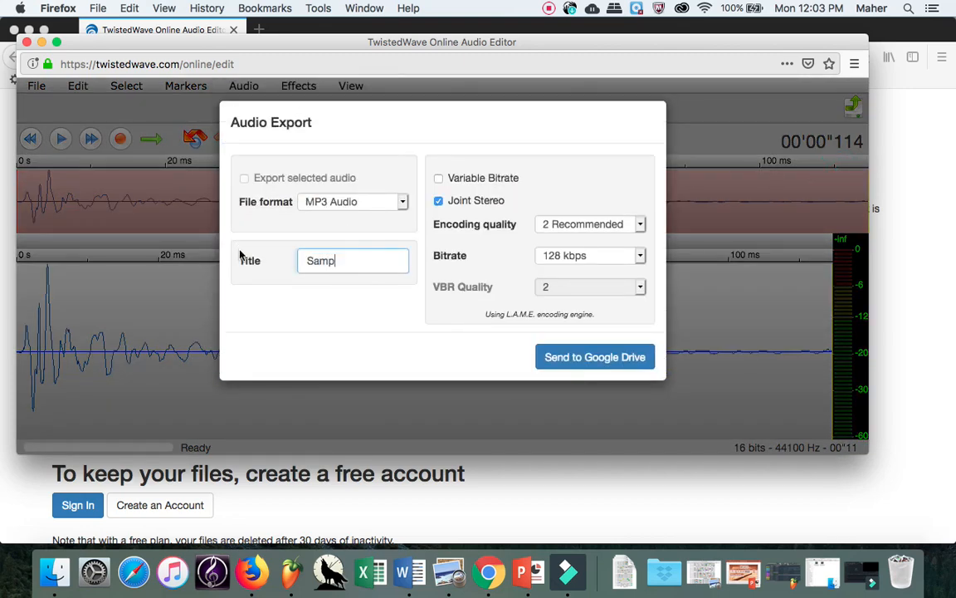
{"action": "type", "text": "le #1"}
{"action": "left_click", "coordinate": [334, 210]}
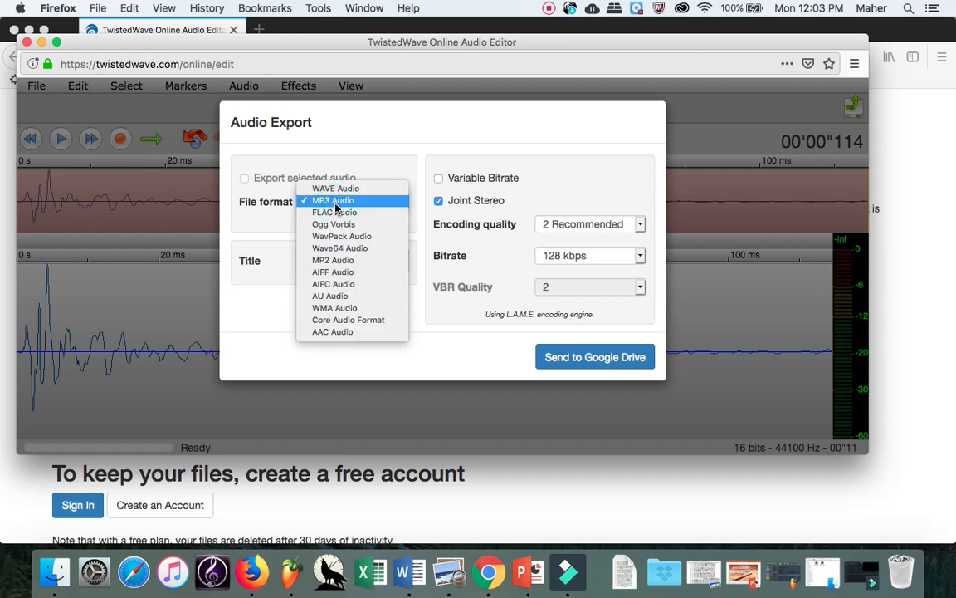
{"action": "left_click", "coordinate": [334, 202]}
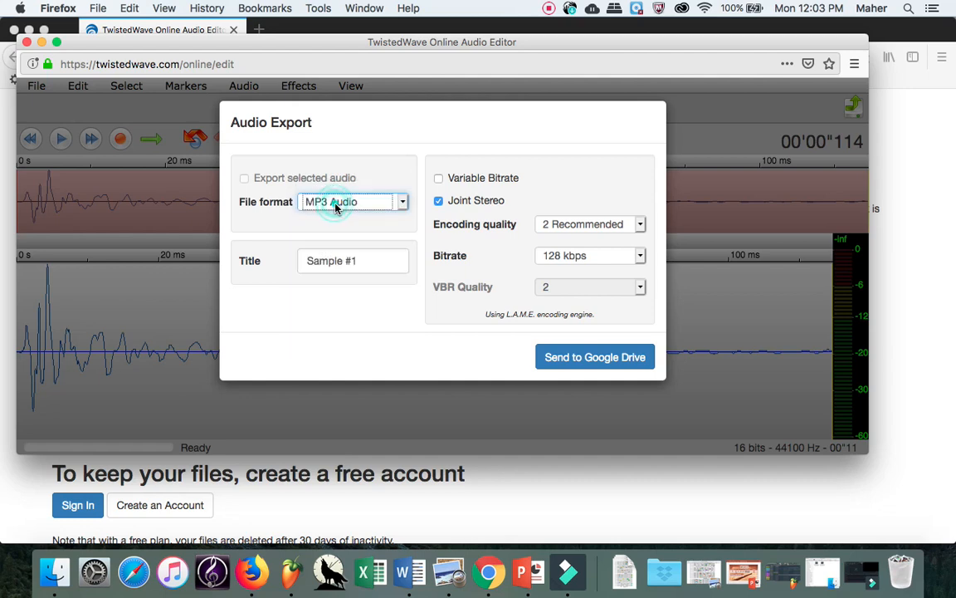
{"action": "left_click", "coordinate": [438, 201]}
{"action": "left_click", "coordinate": [570, 356]}
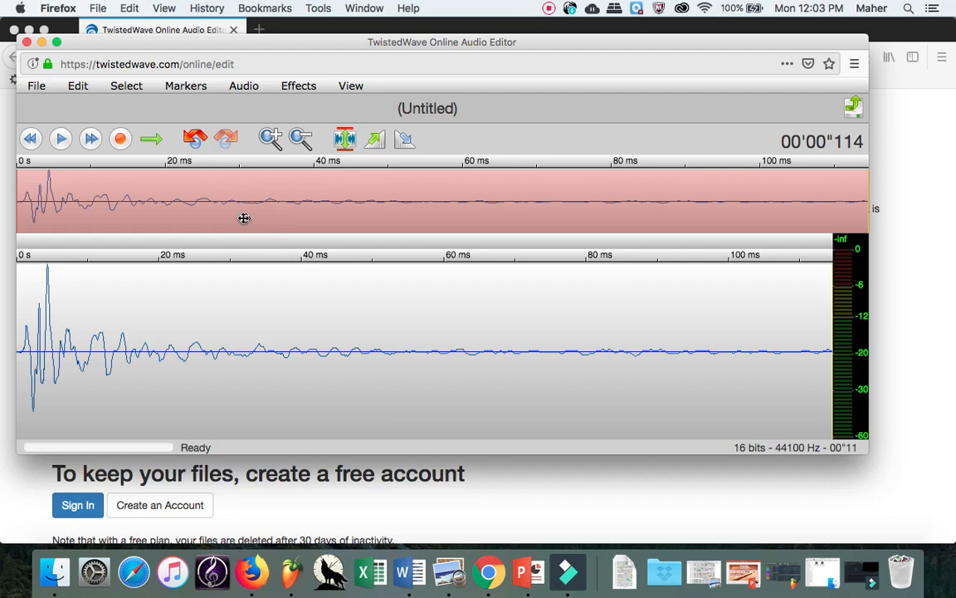
Step: Close the audio editor and go to google.com/drive/ to reach My Drive
{"action": "left_click", "coordinate": [25, 42]}
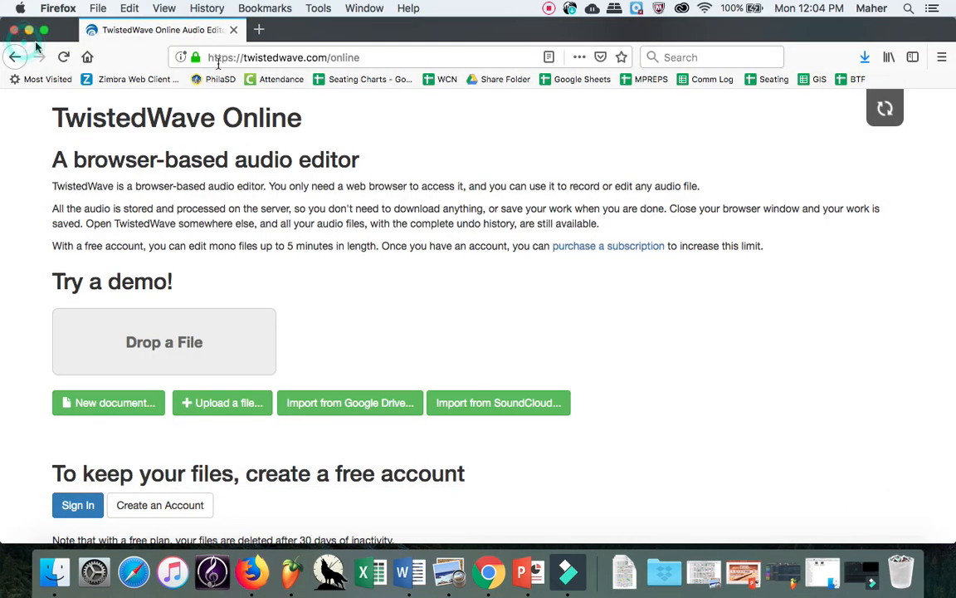
{"action": "left_click", "coordinate": [312, 60]}
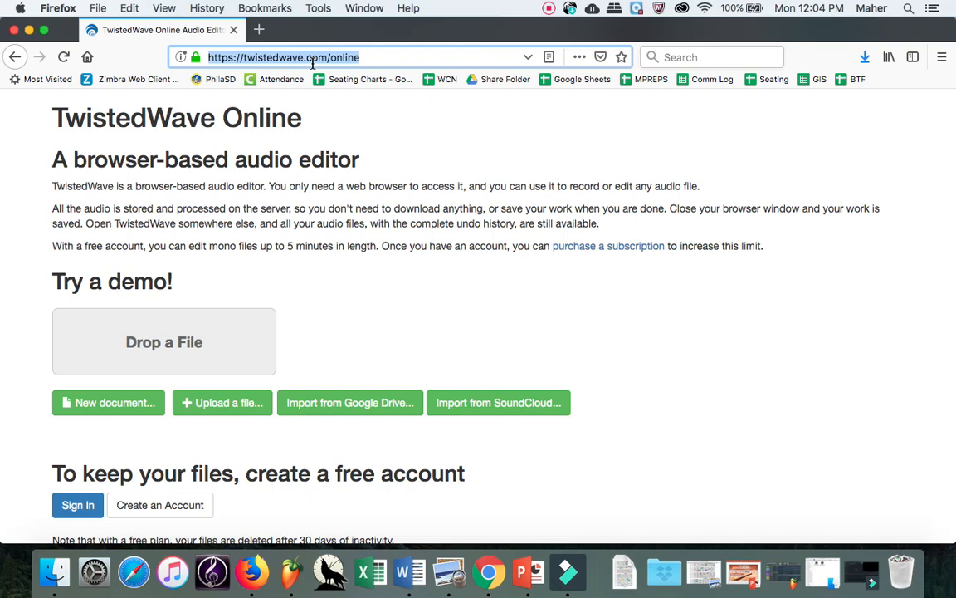
{"action": "type", "text": "google.com/"}
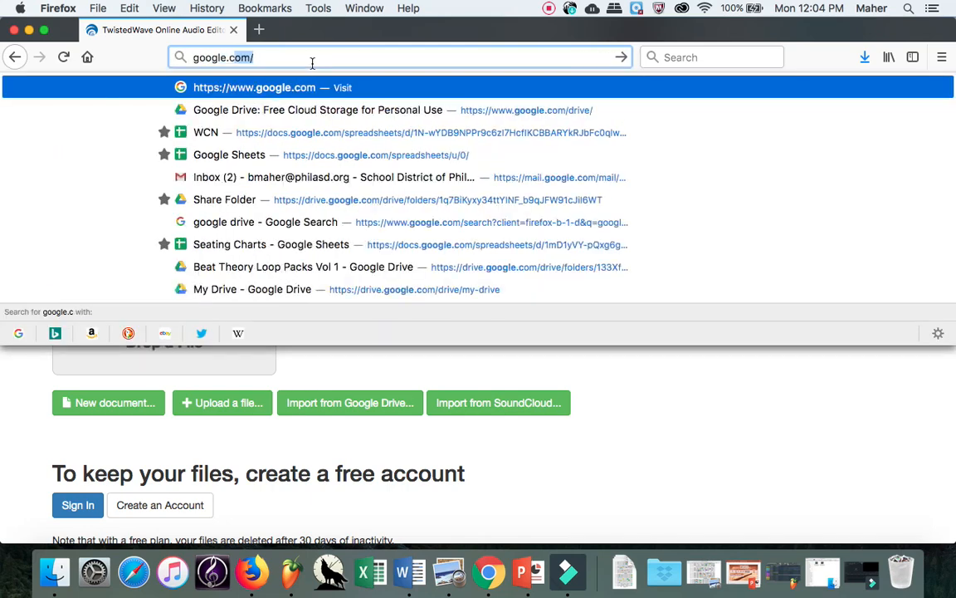
{"action": "type", "text": "drive/"}
{"action": "key", "text": "Return"}
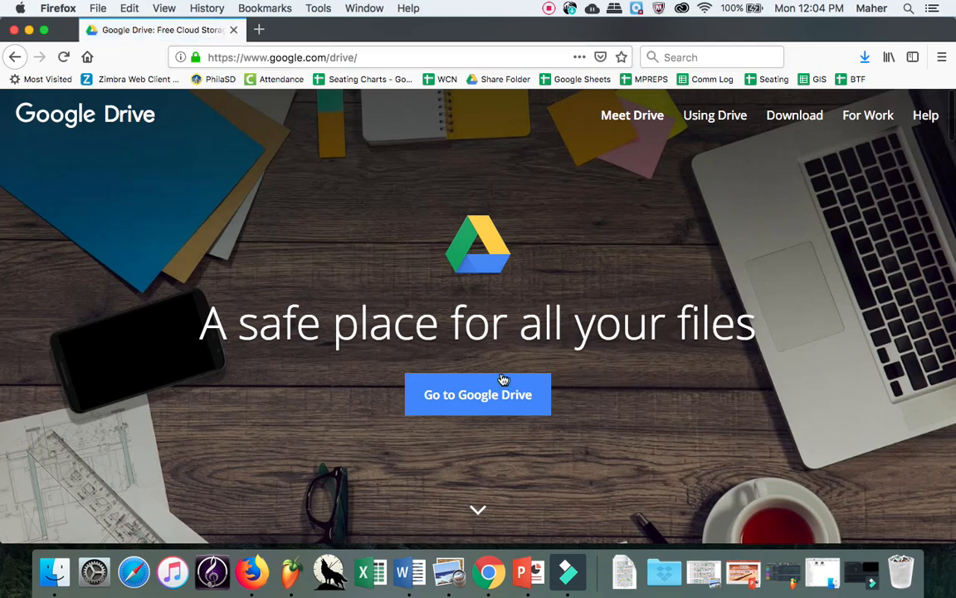
{"action": "left_click", "coordinate": [501, 390]}
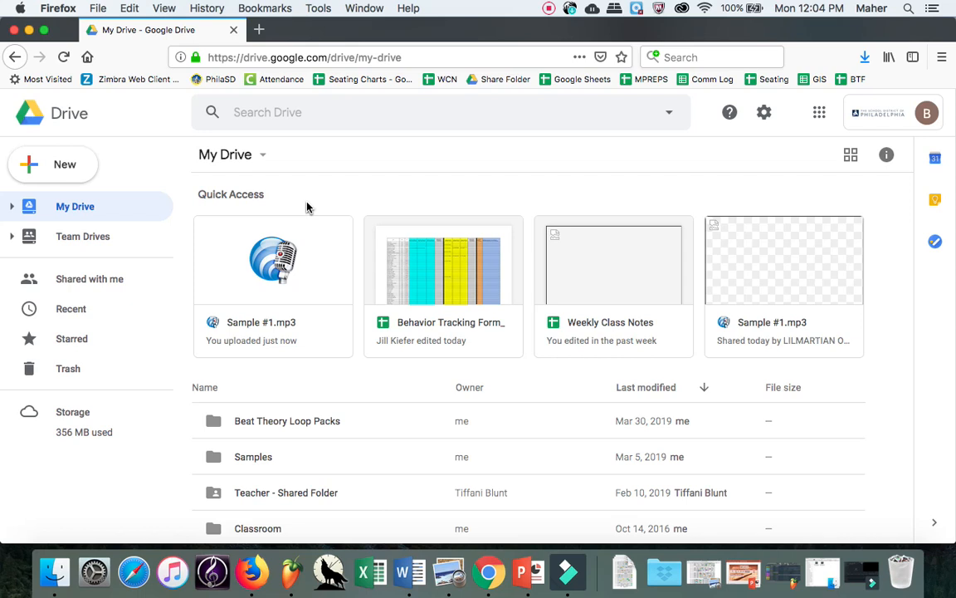
Step: Create a new folder in My Drive named 'Samples #1'
{"action": "left_click", "coordinate": [54, 168]}
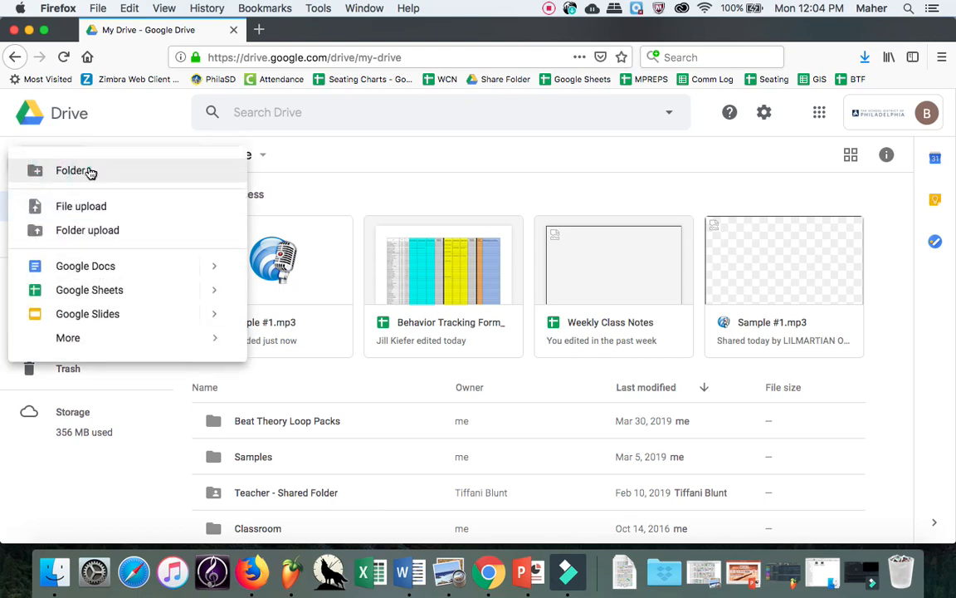
{"action": "left_click", "coordinate": [90, 170]}
{"action": "type", "text": "S"}
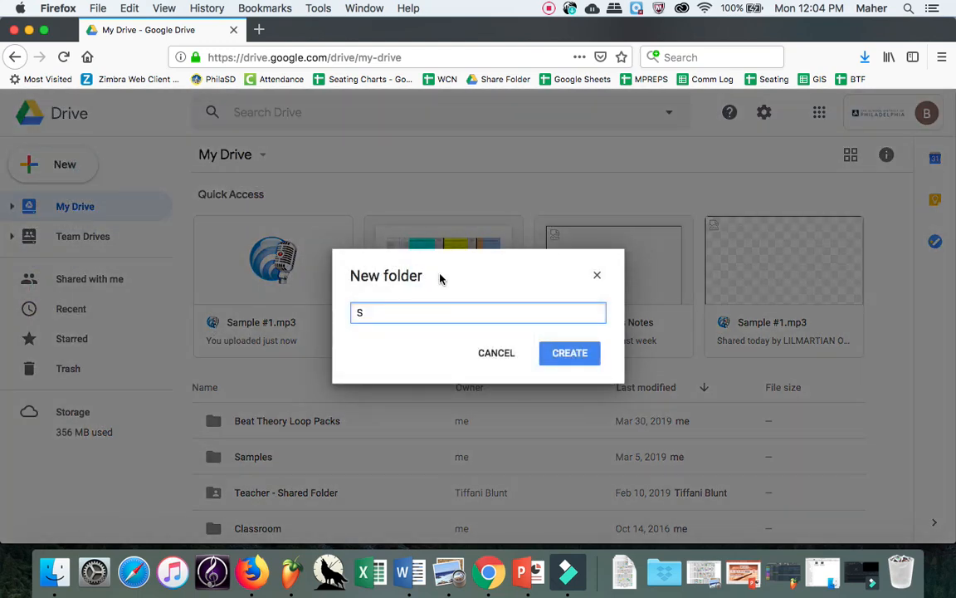
{"action": "type", "text": "amples #1"}
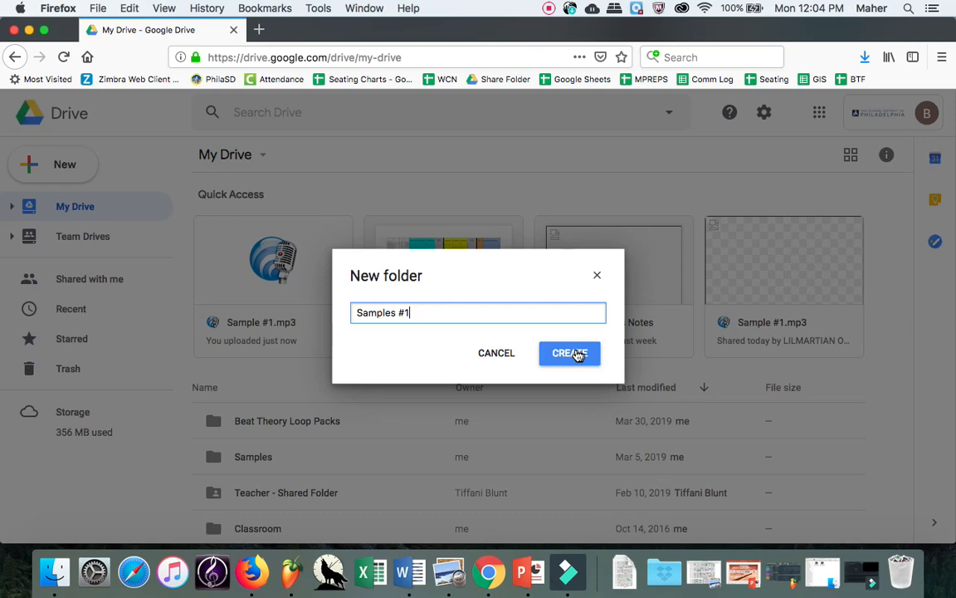
{"action": "left_click", "coordinate": [579, 354]}
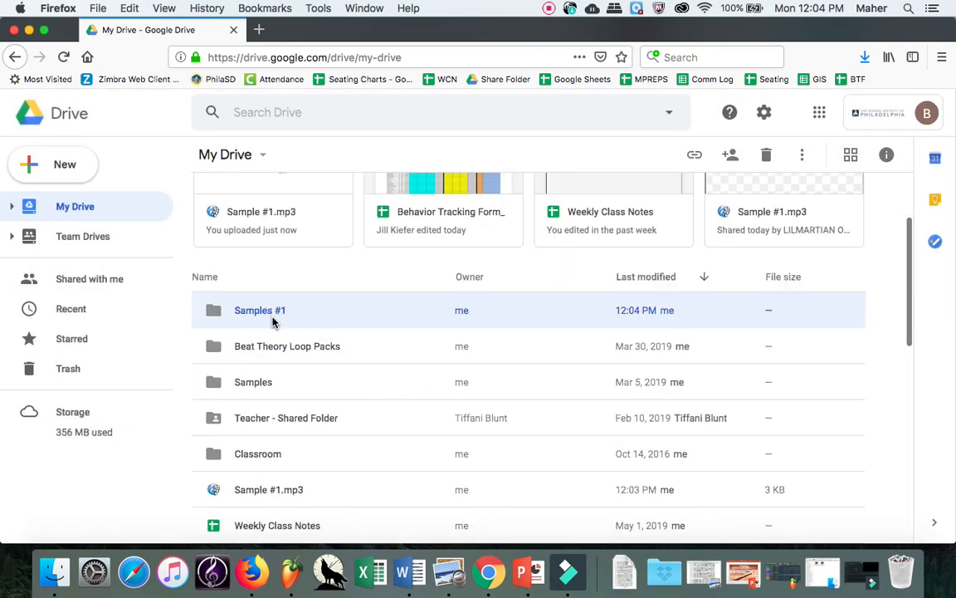
Step: Keep the My Drive file list sorted by last modified
{"action": "scroll", "coordinate": [305, 323], "scroll_direction": "down", "scroll_amount": 2}
{"action": "scroll", "coordinate": [307, 324], "scroll_direction": "up", "scroll_amount": 3}
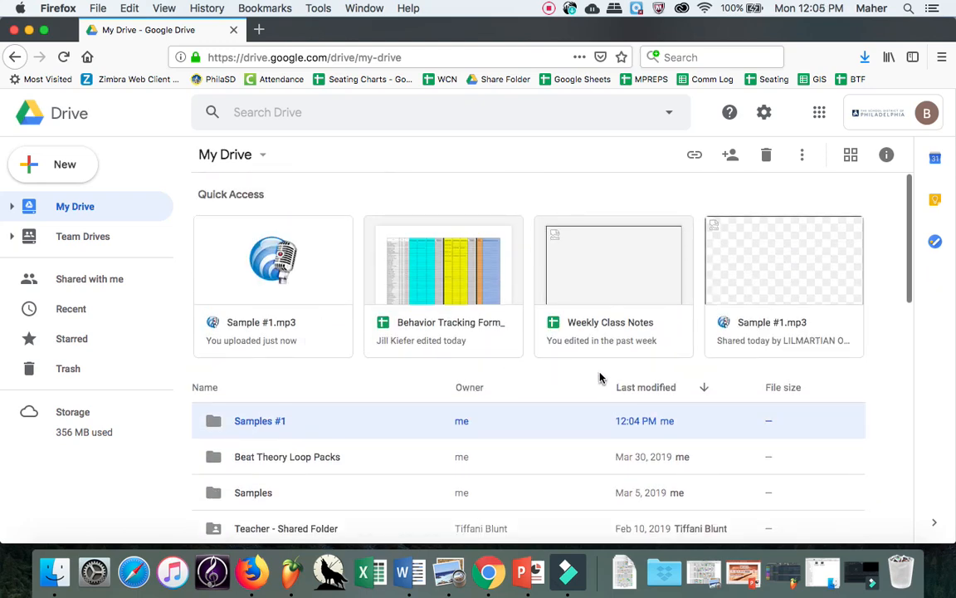
{"action": "left_click", "coordinate": [650, 386]}
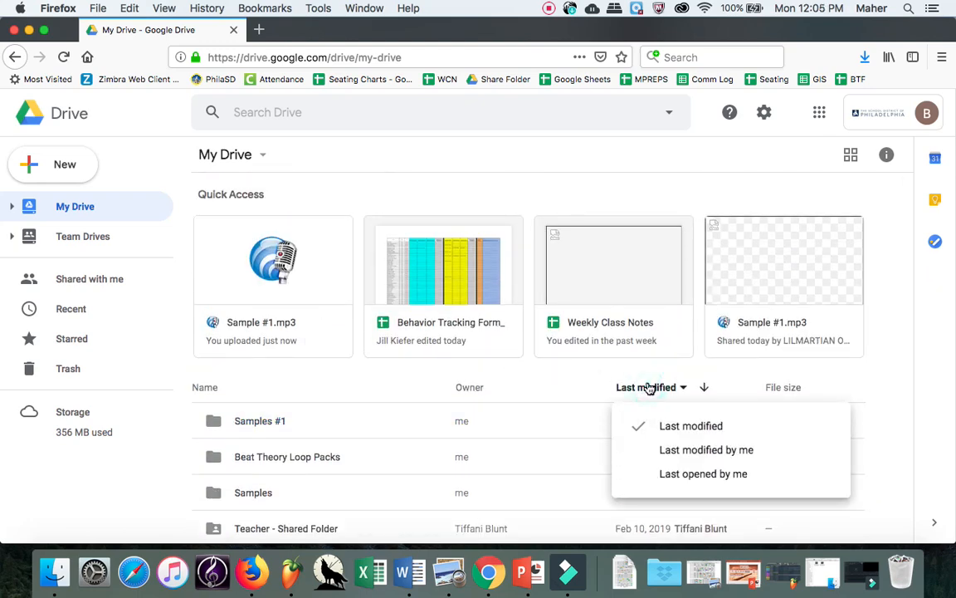
{"action": "left_click", "coordinate": [702, 422]}
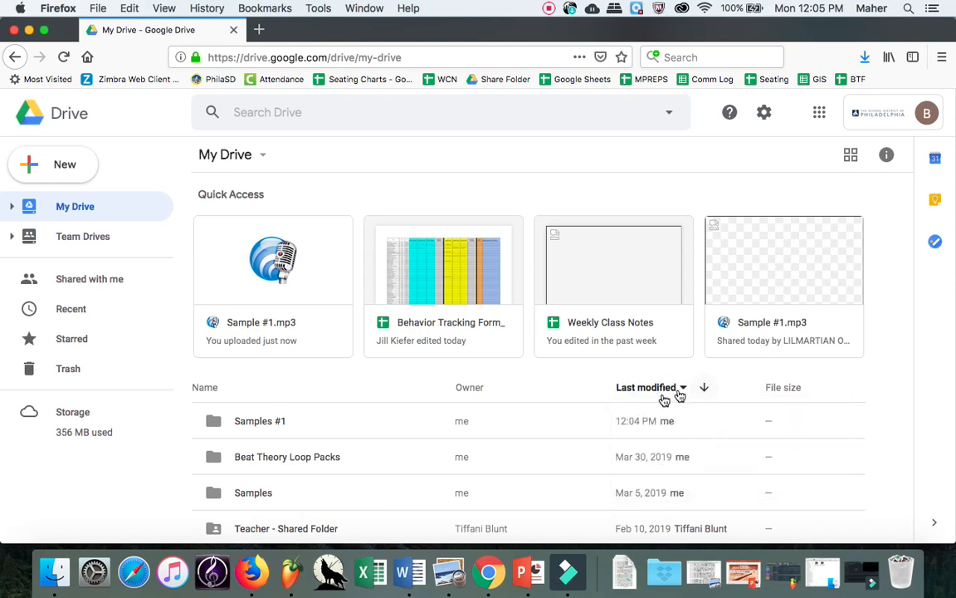
Step: Drag Sample #1.mp3 onto the Samples #1 folder
{"action": "scroll", "coordinate": [664, 386], "scroll_direction": "down", "scroll_amount": 3}
{"action": "scroll", "coordinate": [642, 384], "scroll_direction": "up", "scroll_amount": 3}
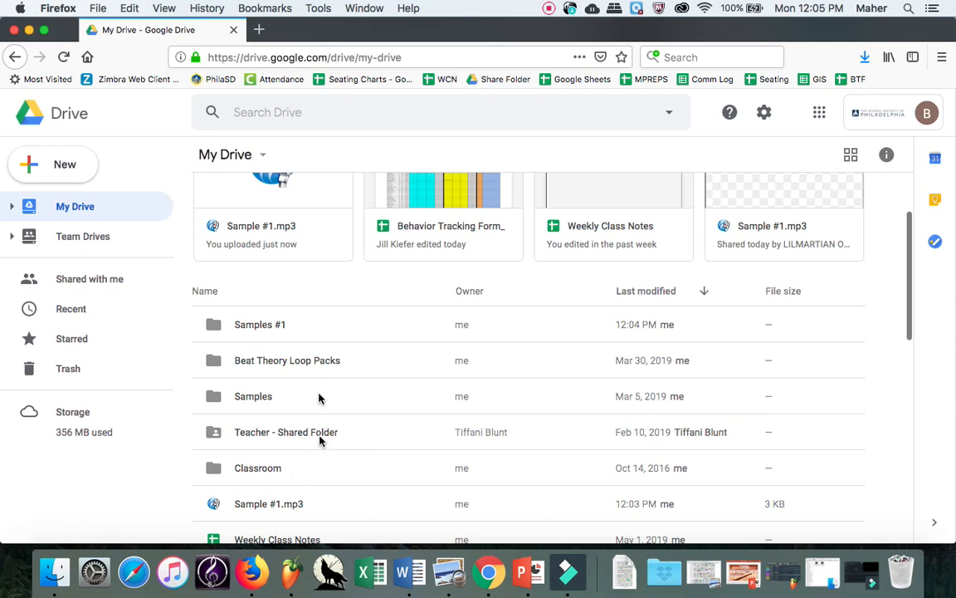
{"action": "left_click", "coordinate": [307, 503]}
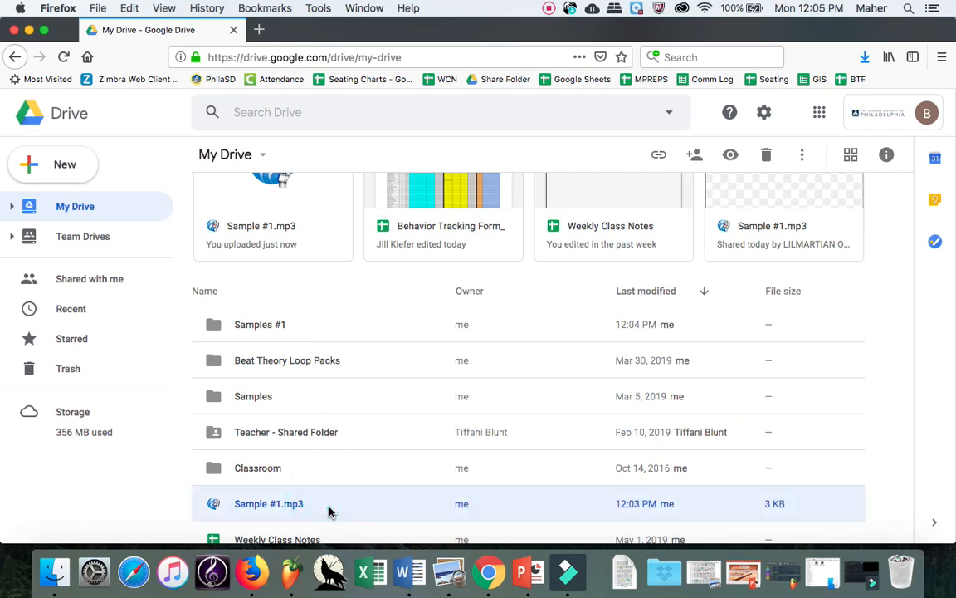
{"action": "left_click_drag", "start_coordinate": [329, 512], "coordinate": [279, 326]}
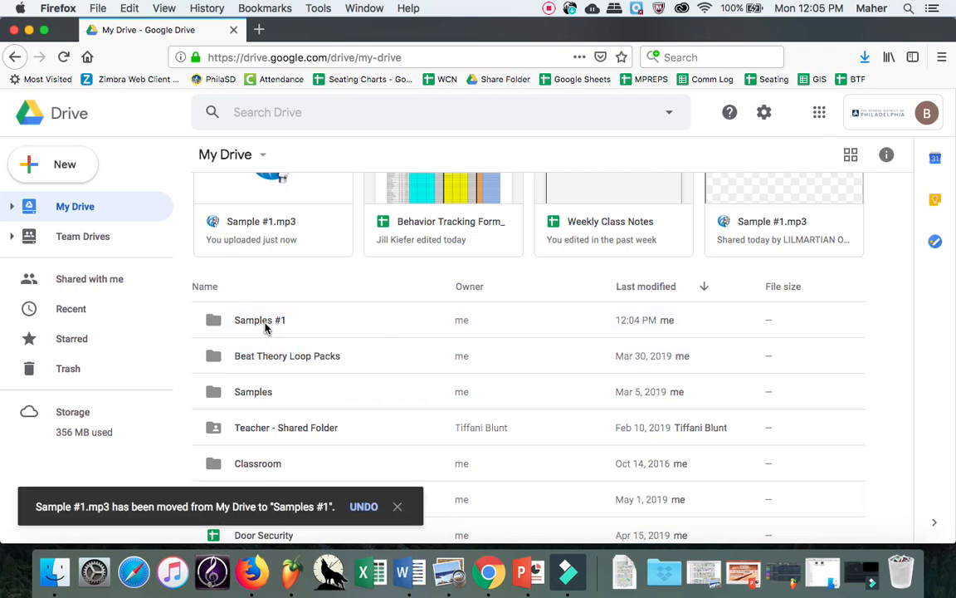
Step: Open the Samples #1 folder and preview the 3 KB Sample #1.mp3 inside it
{"action": "double_click", "coordinate": [264, 323]}
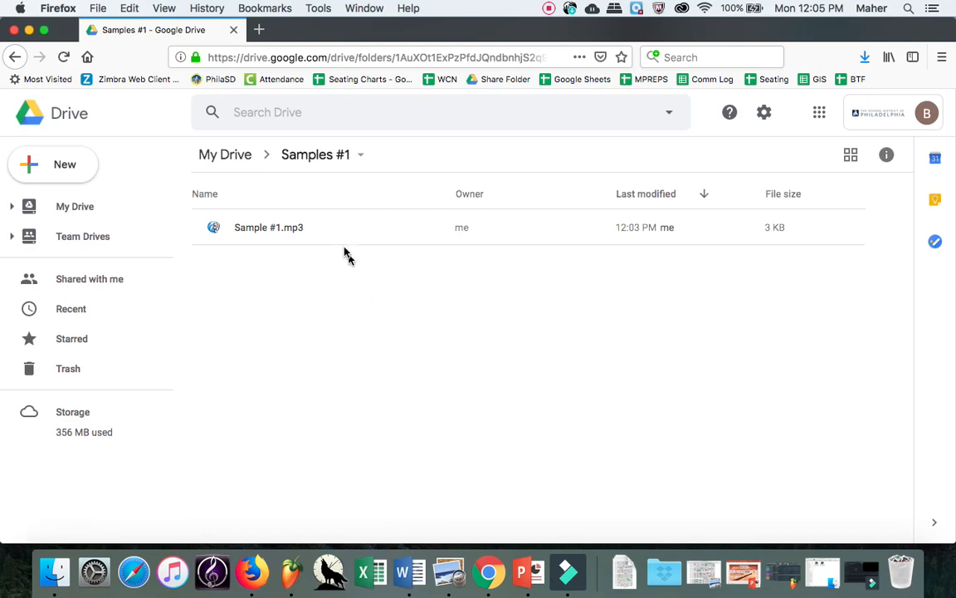
{"action": "left_click", "coordinate": [264, 235]}
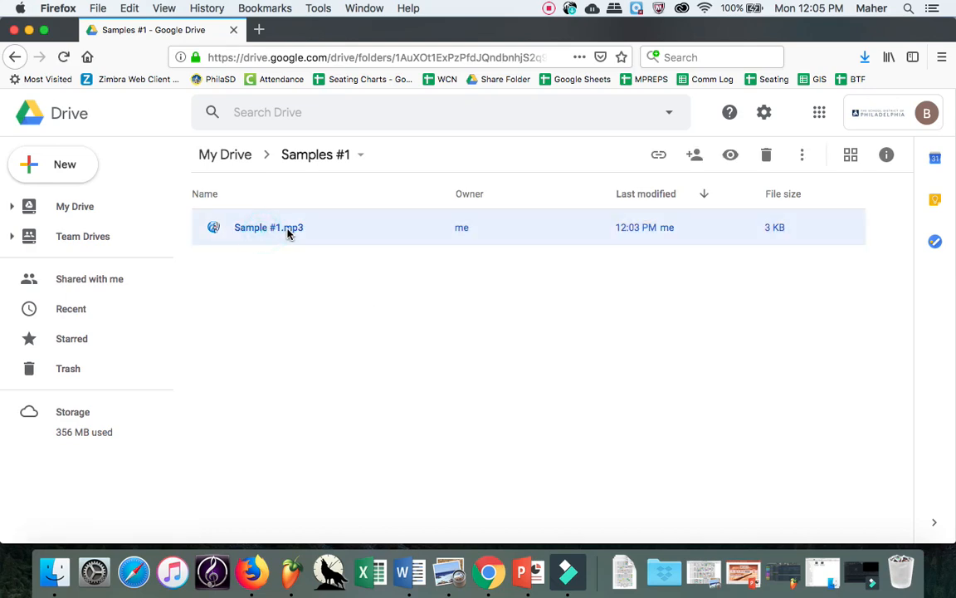
{"action": "double_click", "coordinate": [287, 231]}
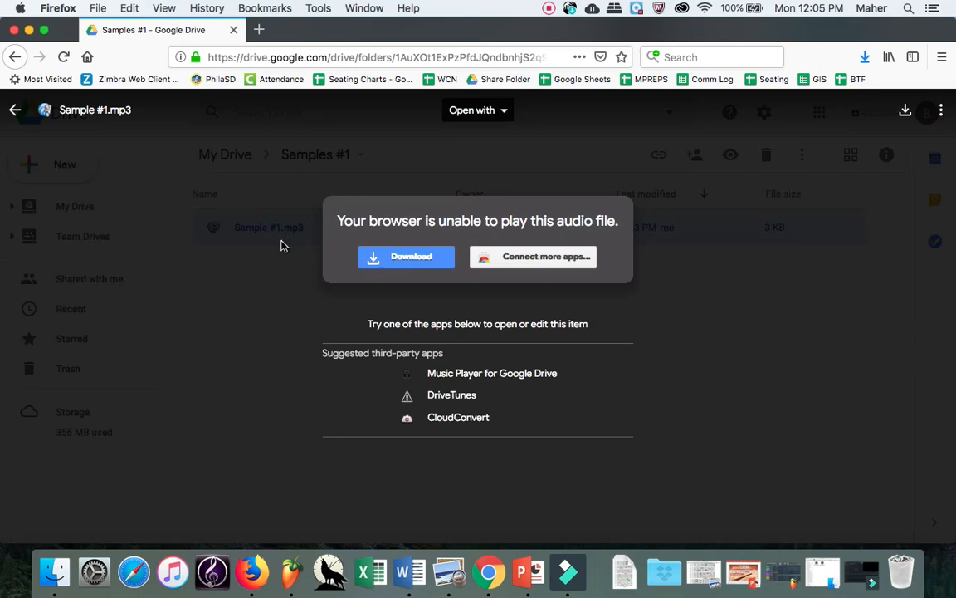
{"action": "left_click", "coordinate": [281, 241]}
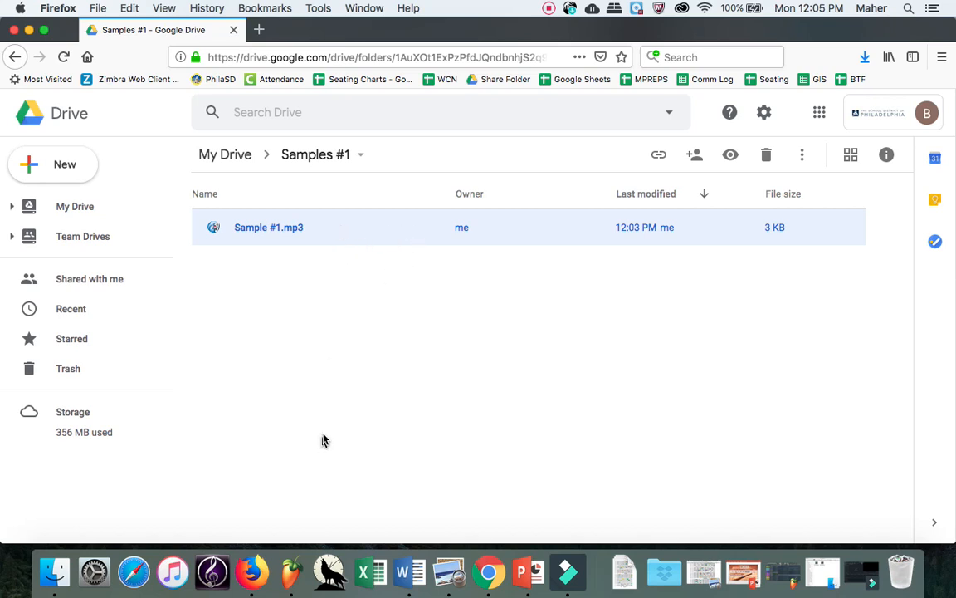
Step: Send a share invitation for Sample #1.mp3 to the recipient's e-mail, confirming sharing outside the organization
{"action": "left_click", "coordinate": [696, 161]}
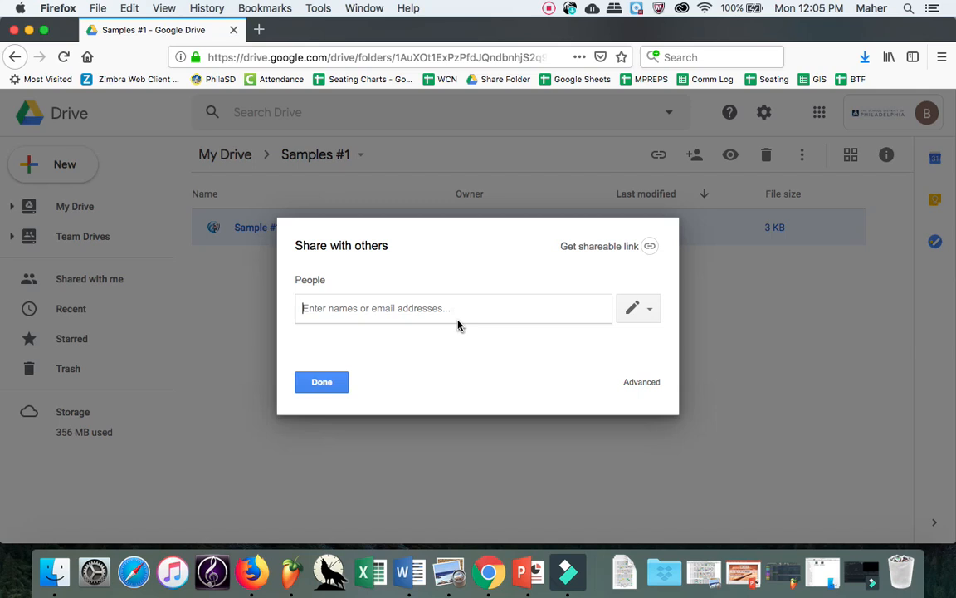
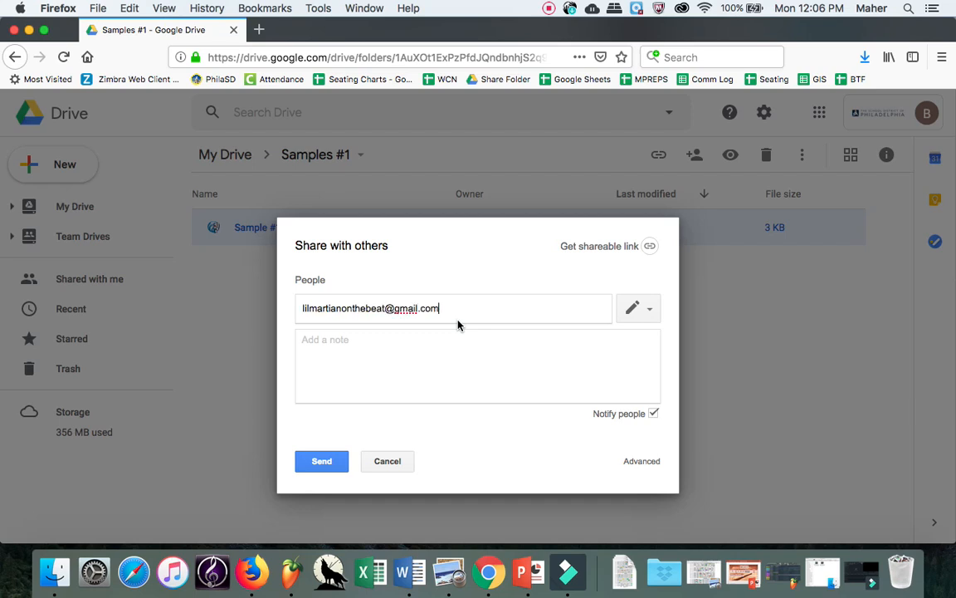
{"action": "left_click", "coordinate": [335, 462]}
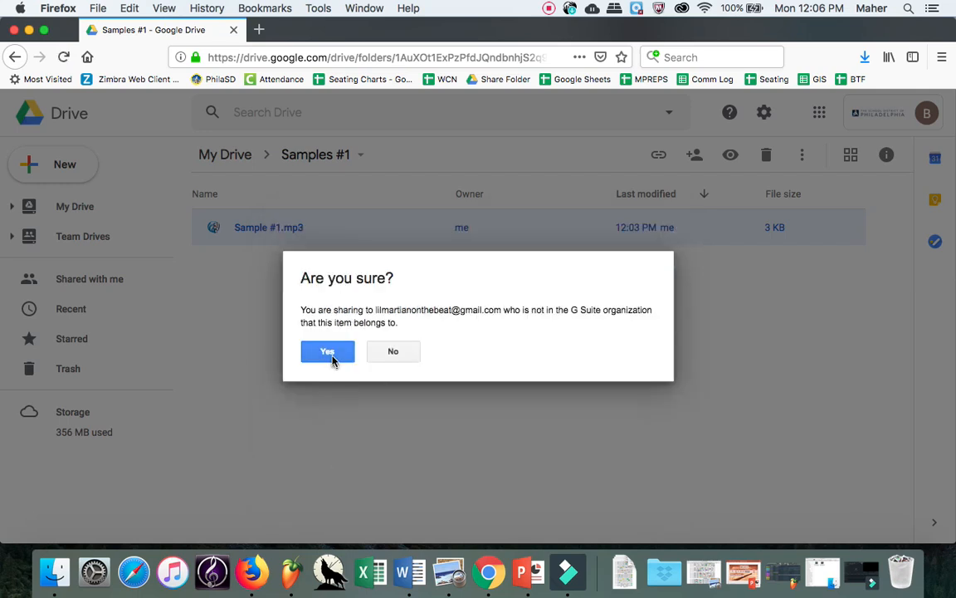
{"action": "left_click", "coordinate": [328, 353]}
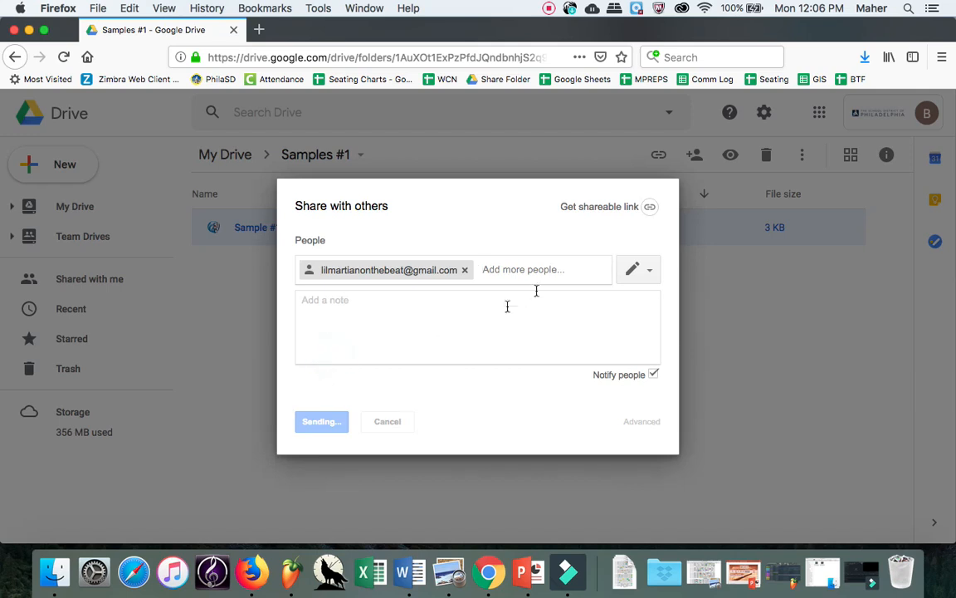